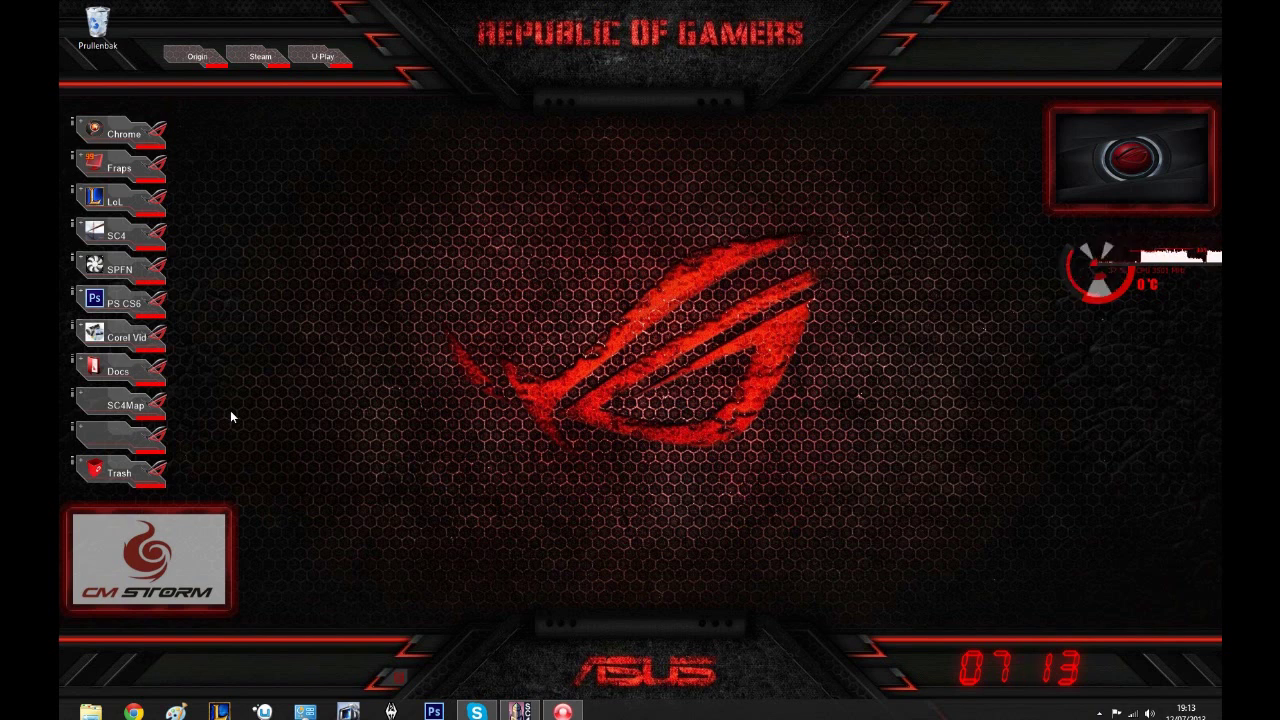
Step: Search Google in Chrome for 'sc4 mapper'
left_click(158, 420)
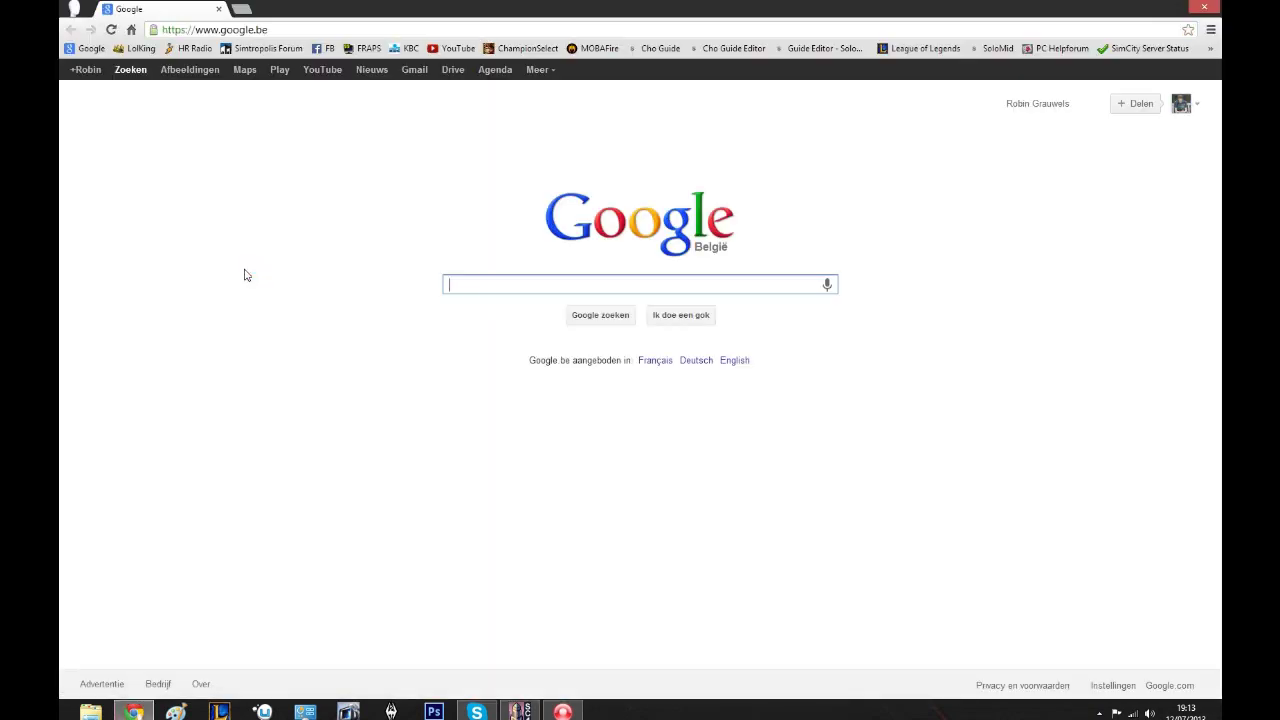
type("sc4 mapper")
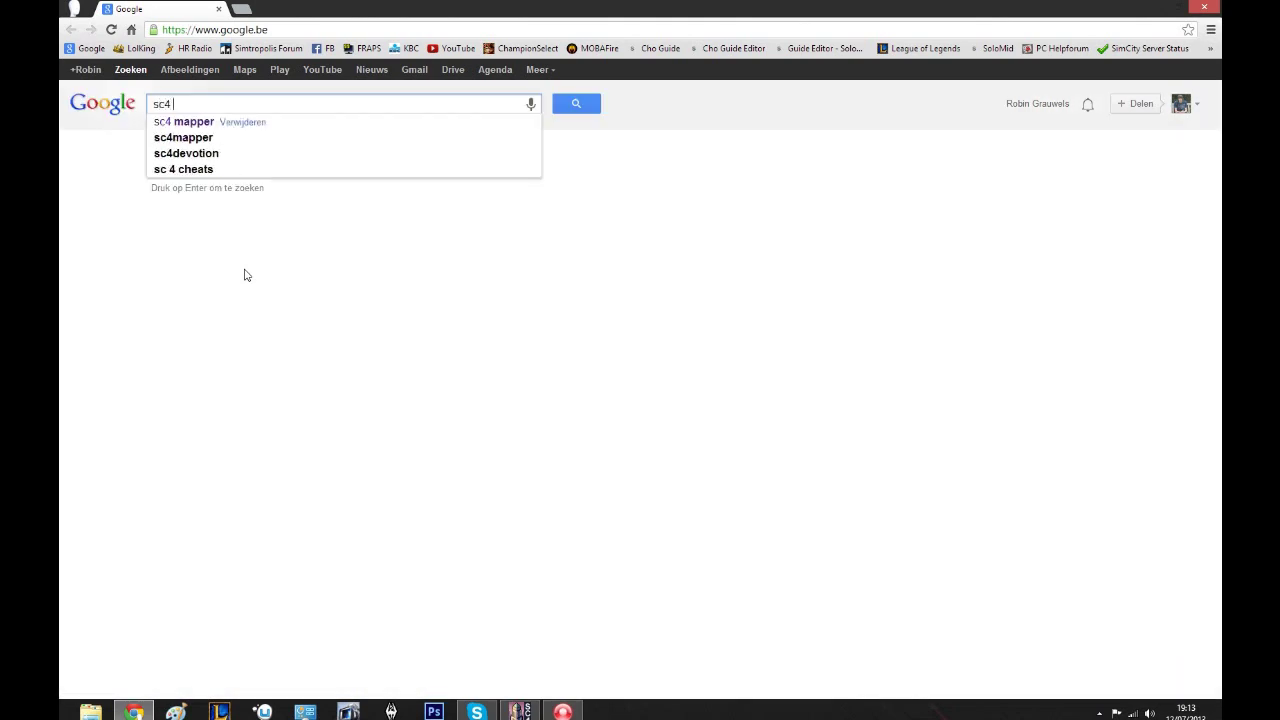
key("Return")
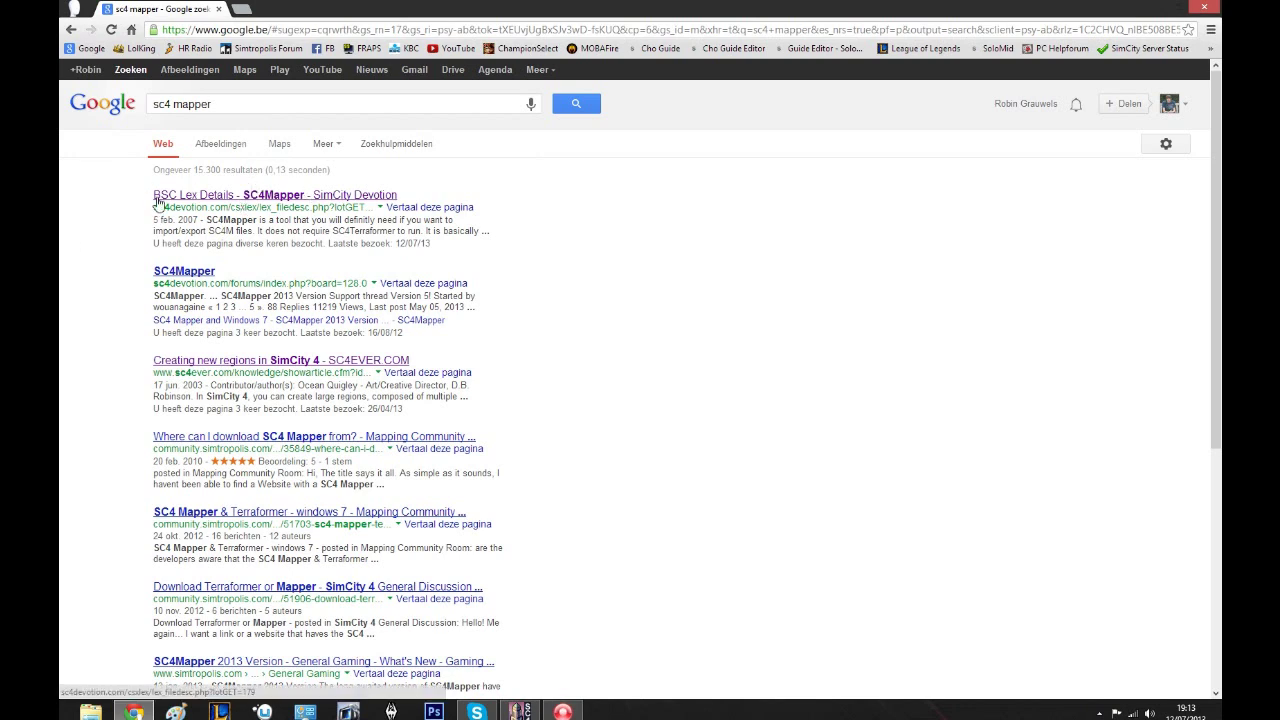
Step: Open the SC4Devotion LEX SC4Mapper result and follow its link to the SC4 Mapper 2013 (V5b) page
left_click(190, 197)
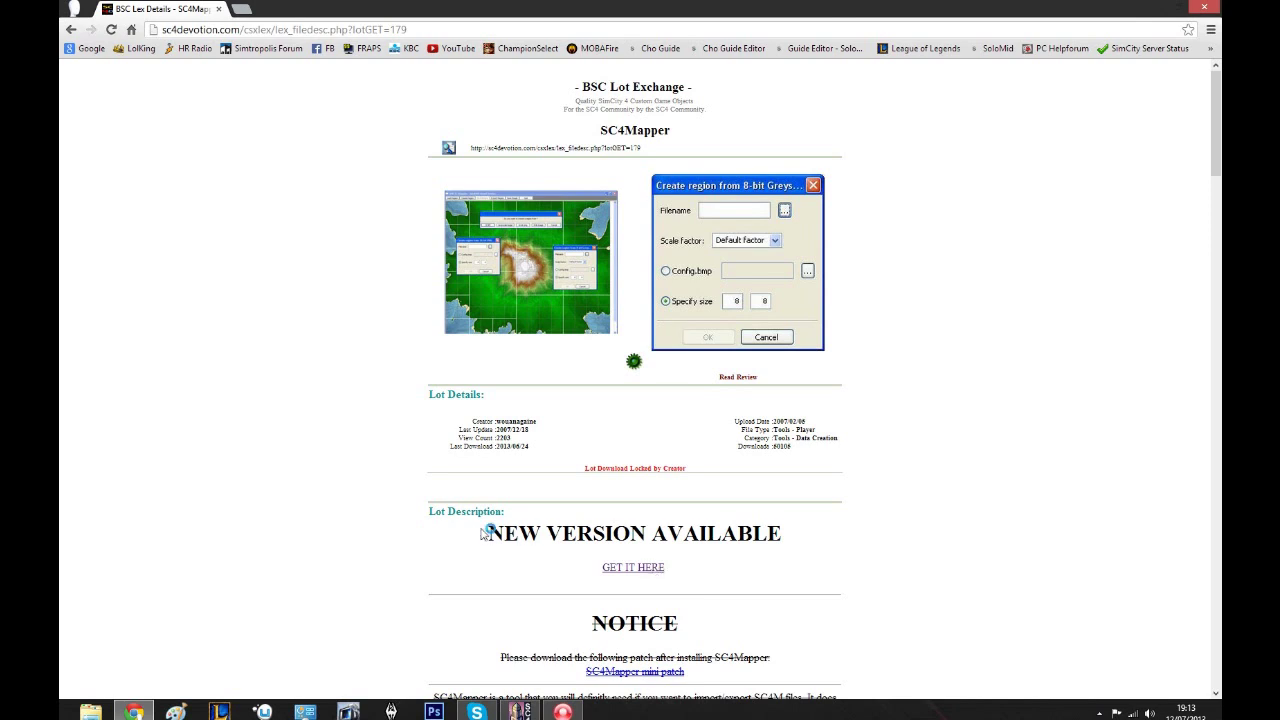
key("alt+Left")
key("alt+Right")
left_click(636, 570)
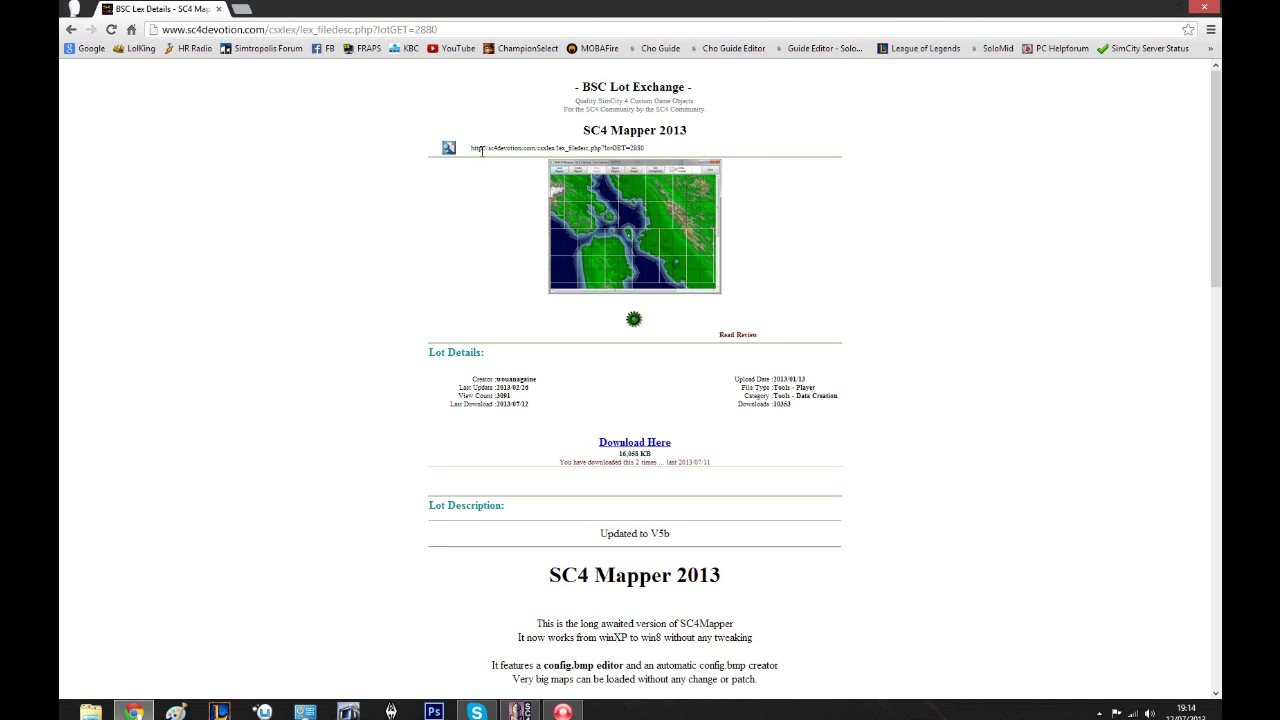
left_click_drag(186, 32, 170, 31)
scroll(602, 410, "down", 1)
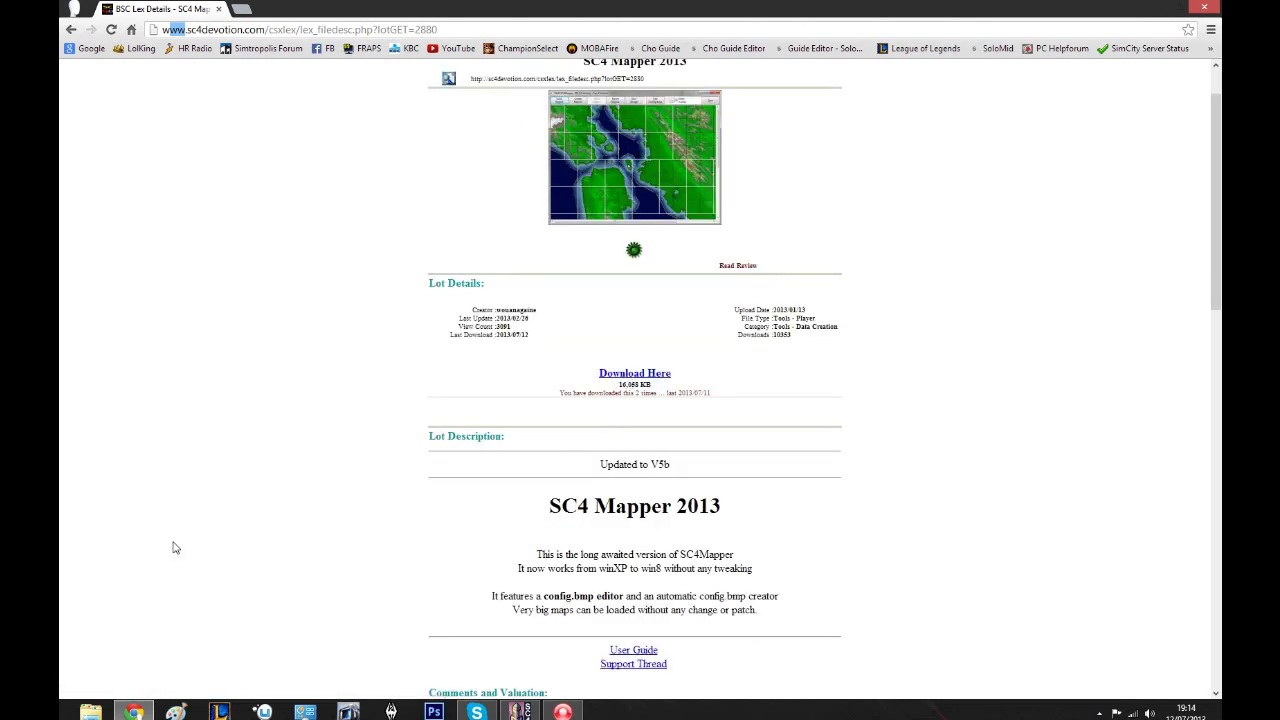
mouse_move(1216, 8)
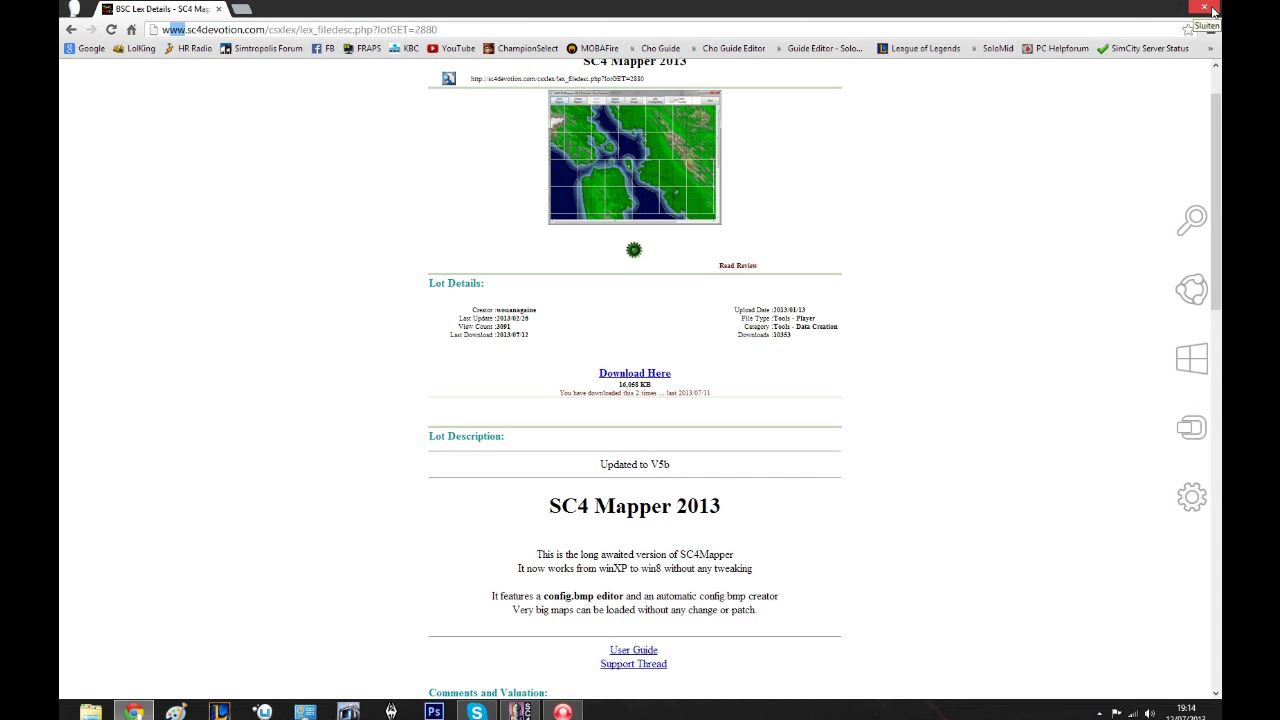
Step: Close Chrome, launch SC4Mapper and create a region from Downloads > Regions > Cleveland,OH > Cleveland,OH.SC4M
left_click(1206, 9)
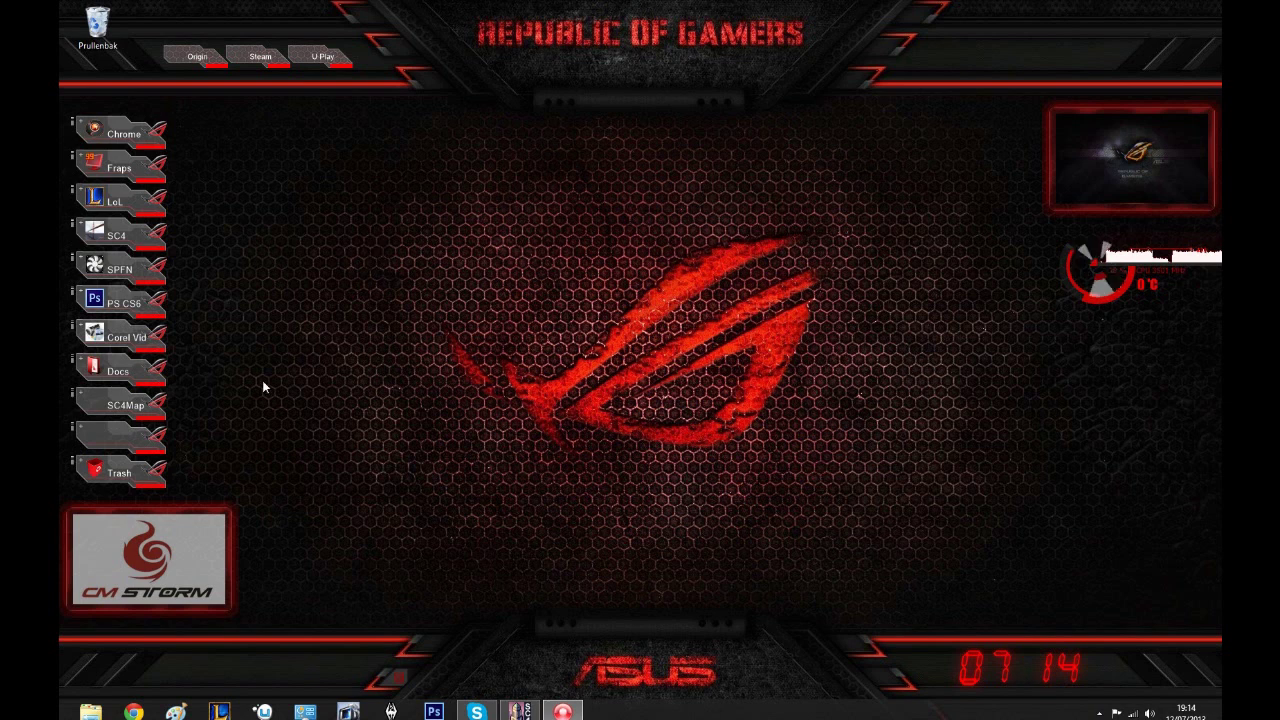
left_click(128, 403)
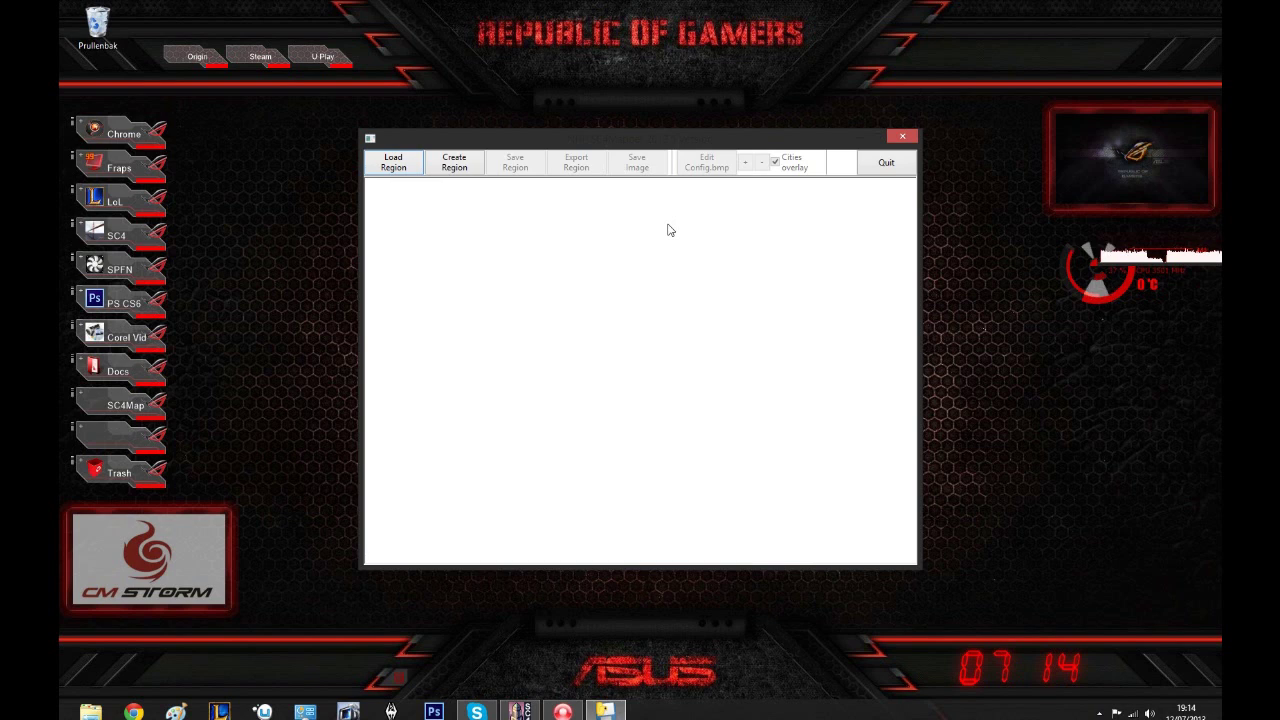
left_click(479, 165)
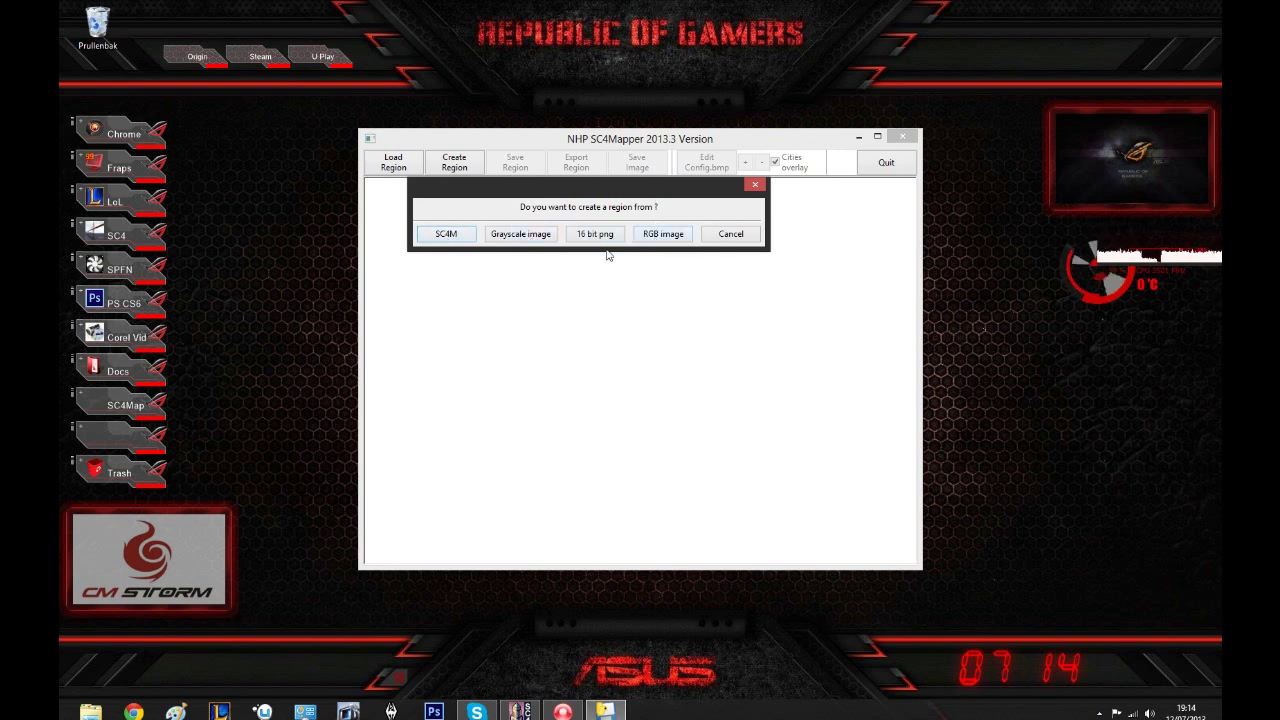
left_click(445, 234)
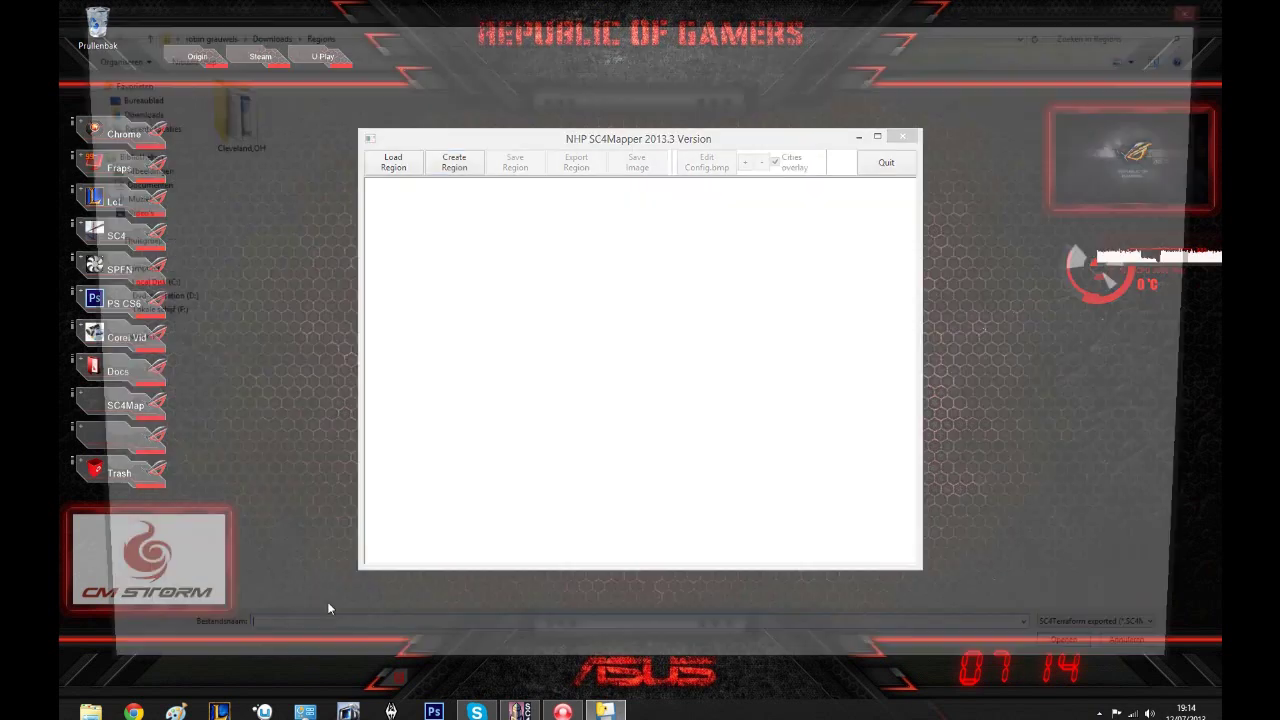
left_click(256, 34)
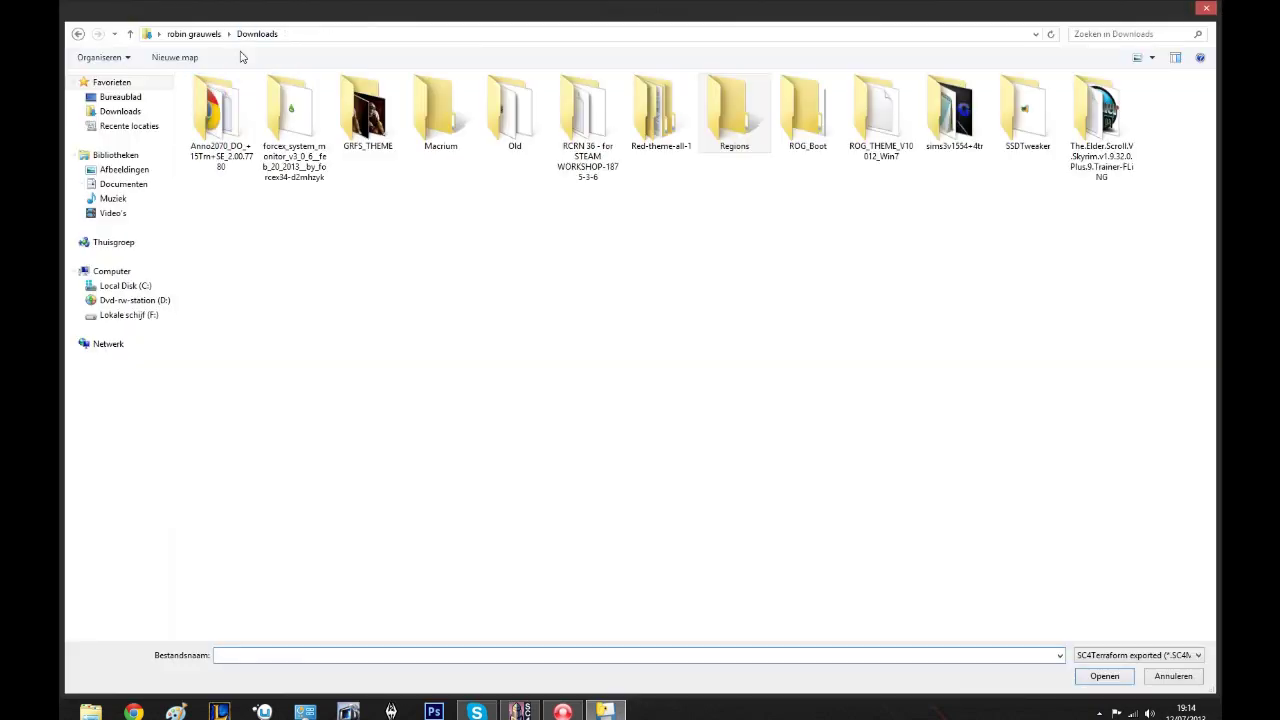
double_click(703, 118)
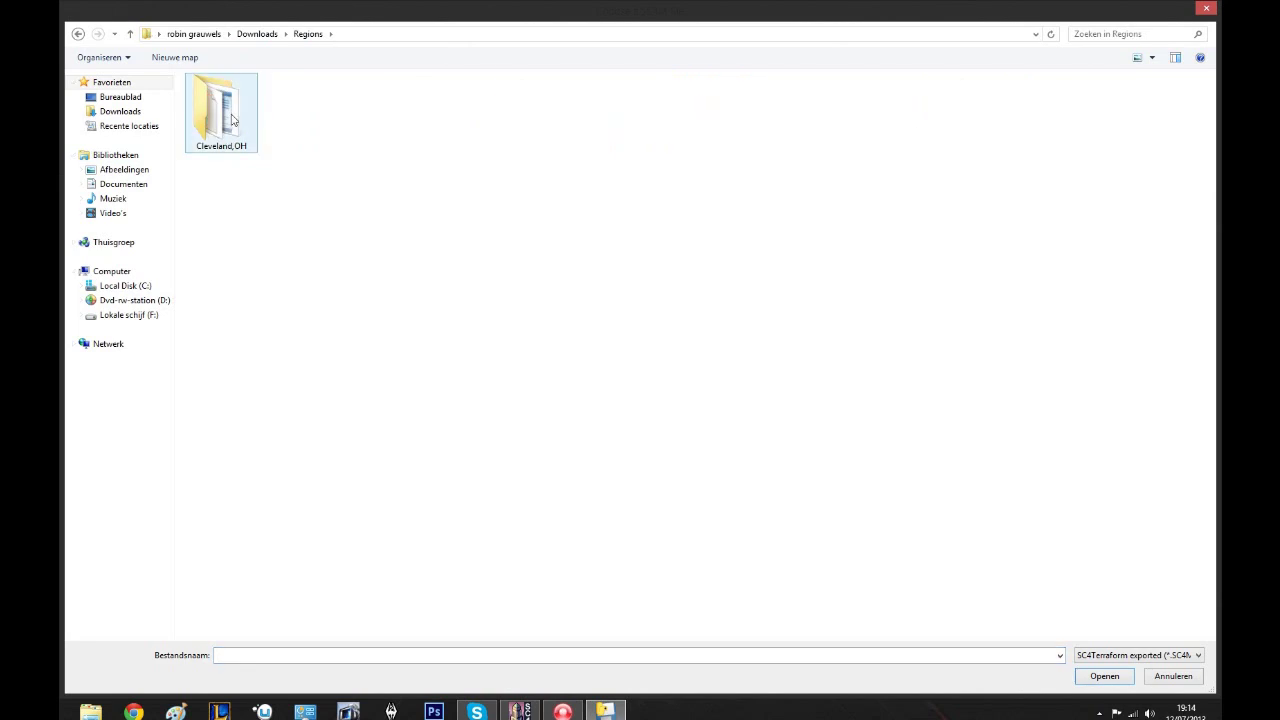
double_click(212, 137)
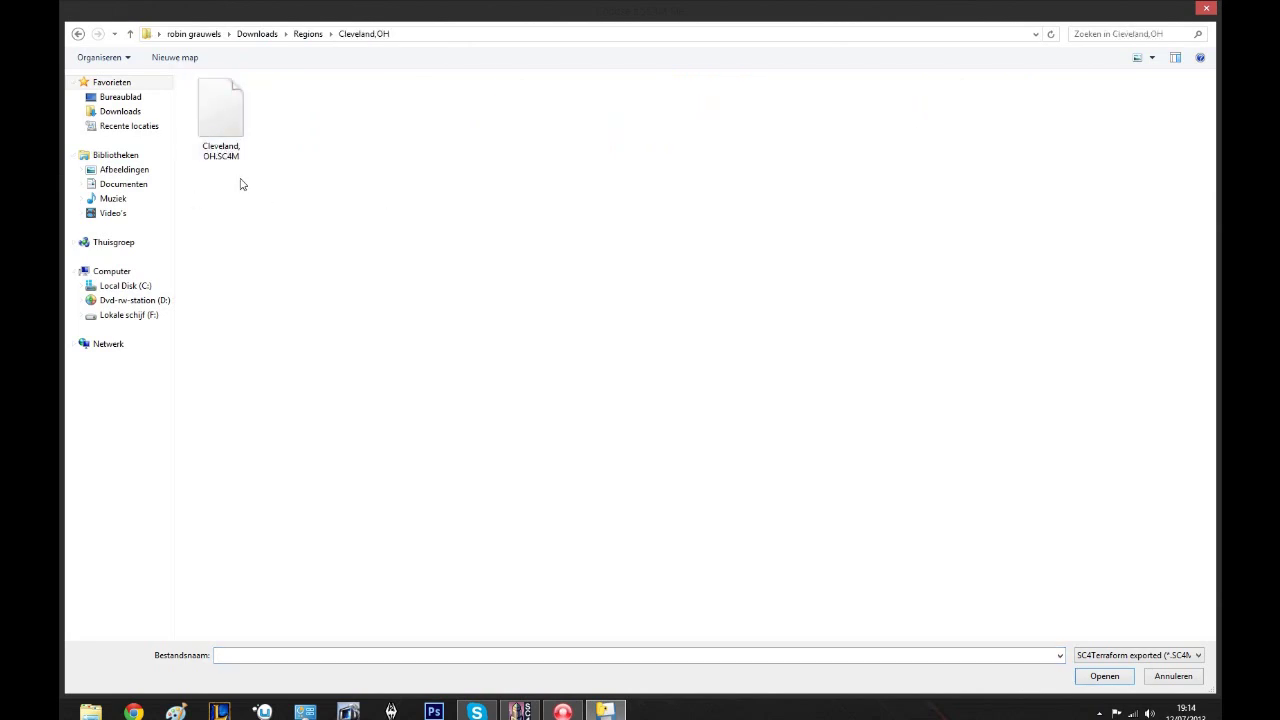
double_click(222, 120)
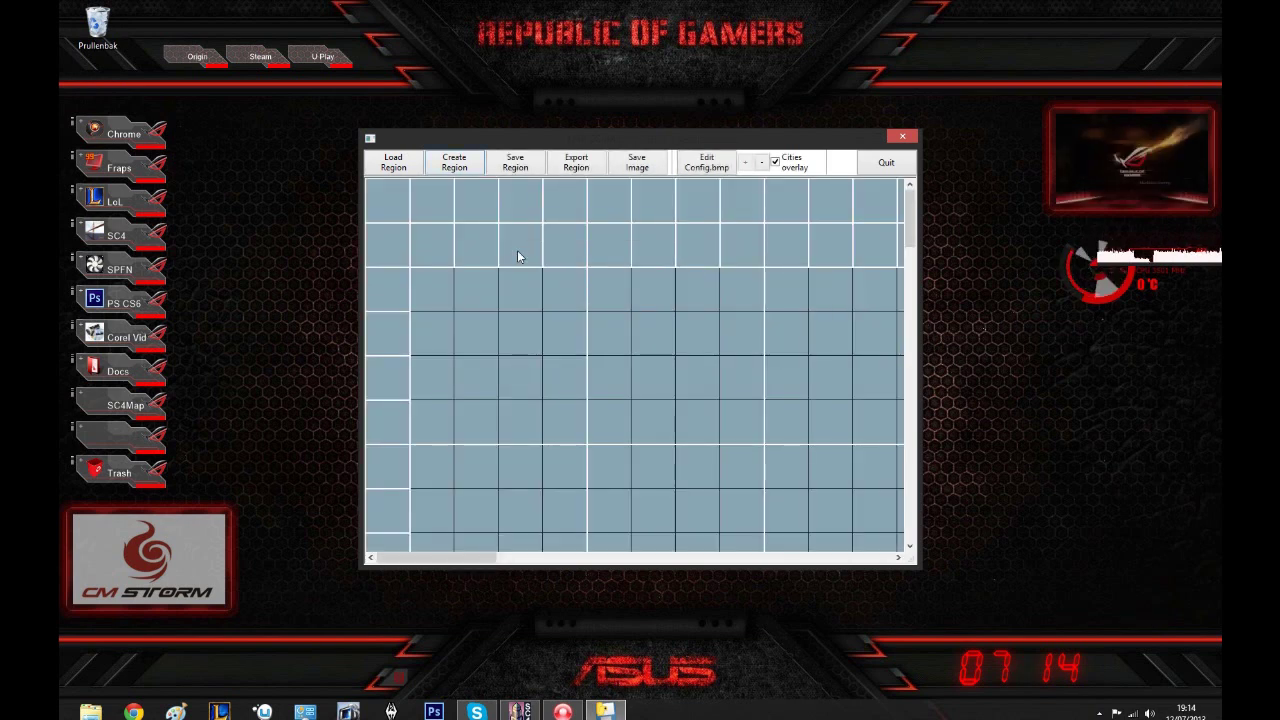
Step: Scroll around the map, then save it as a new region named 'Cleveland, OH'
left_click_drag(909, 215, 943, 509)
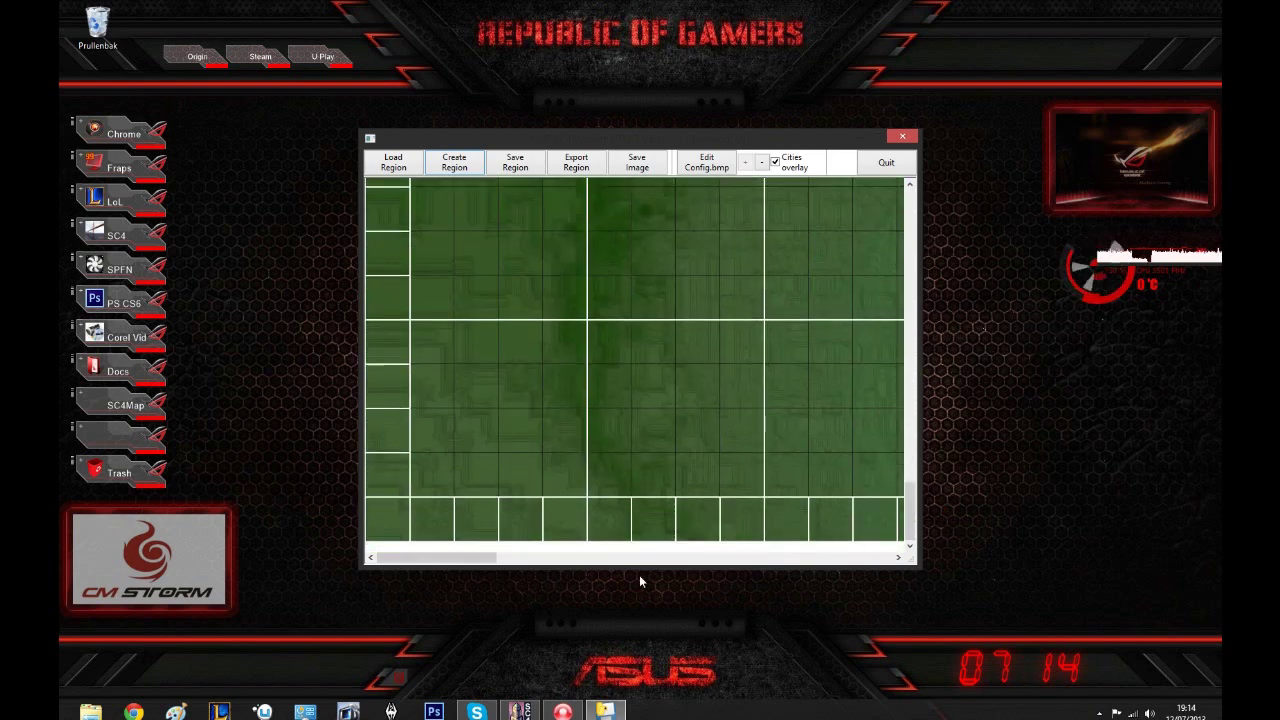
left_click_drag(471, 560, 885, 577)
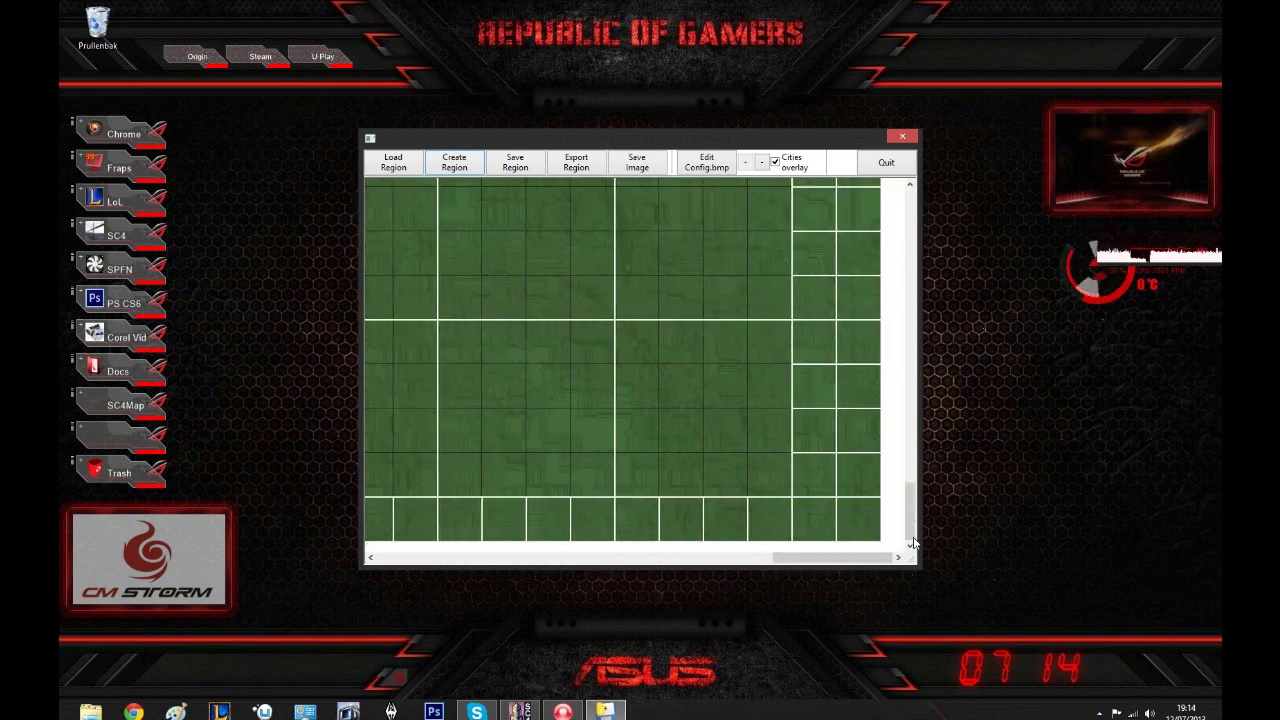
left_click_drag(910, 505, 910, 212)
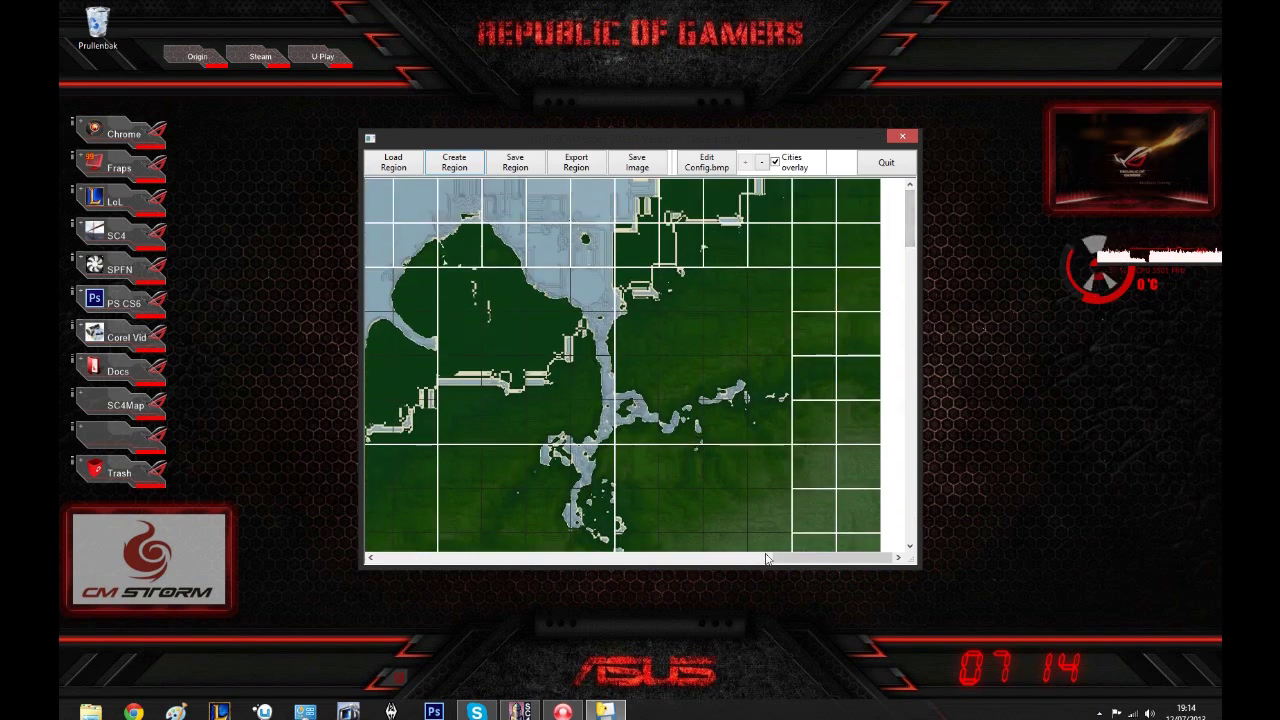
left_click_drag(855, 559, 733, 565)
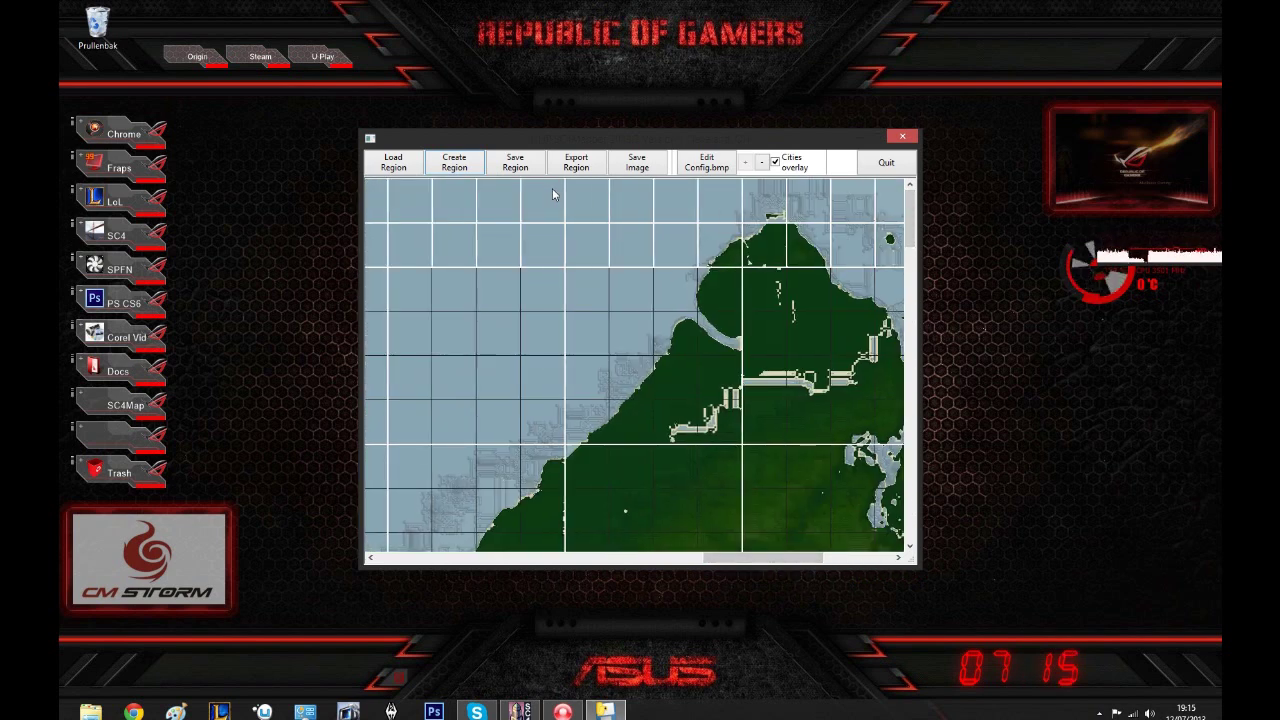
left_click(514, 162)
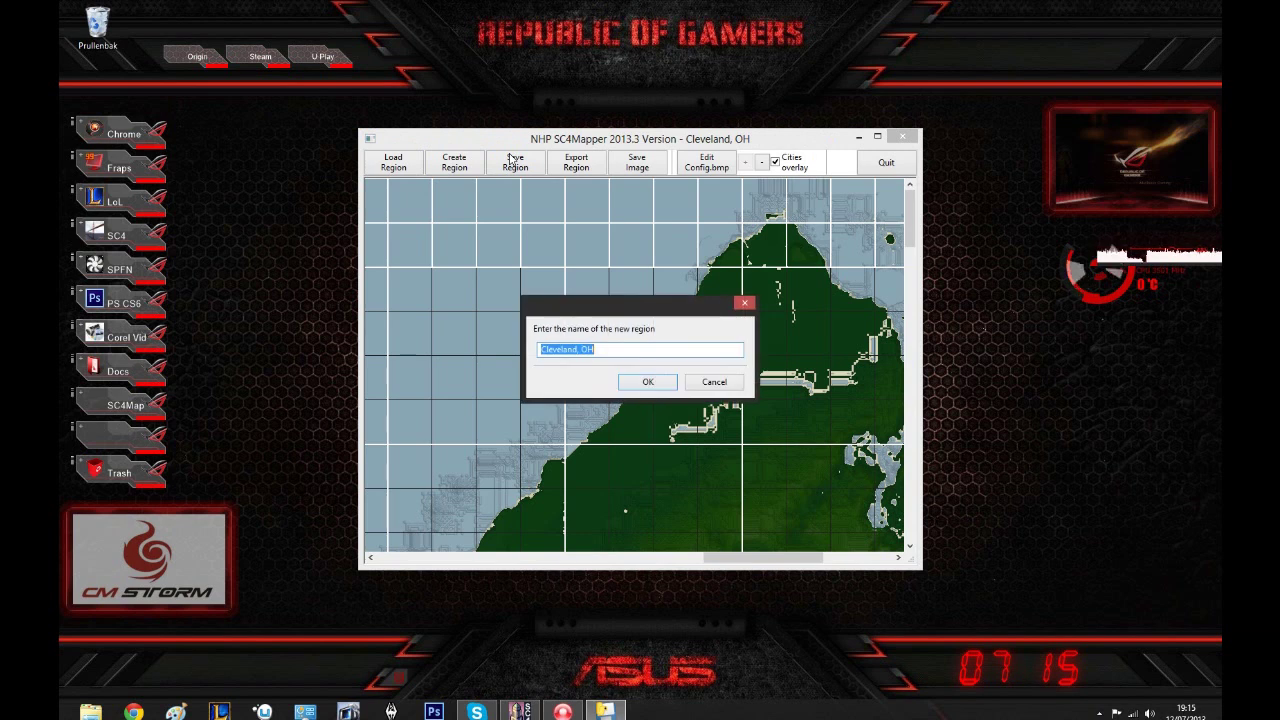
left_click(652, 384)
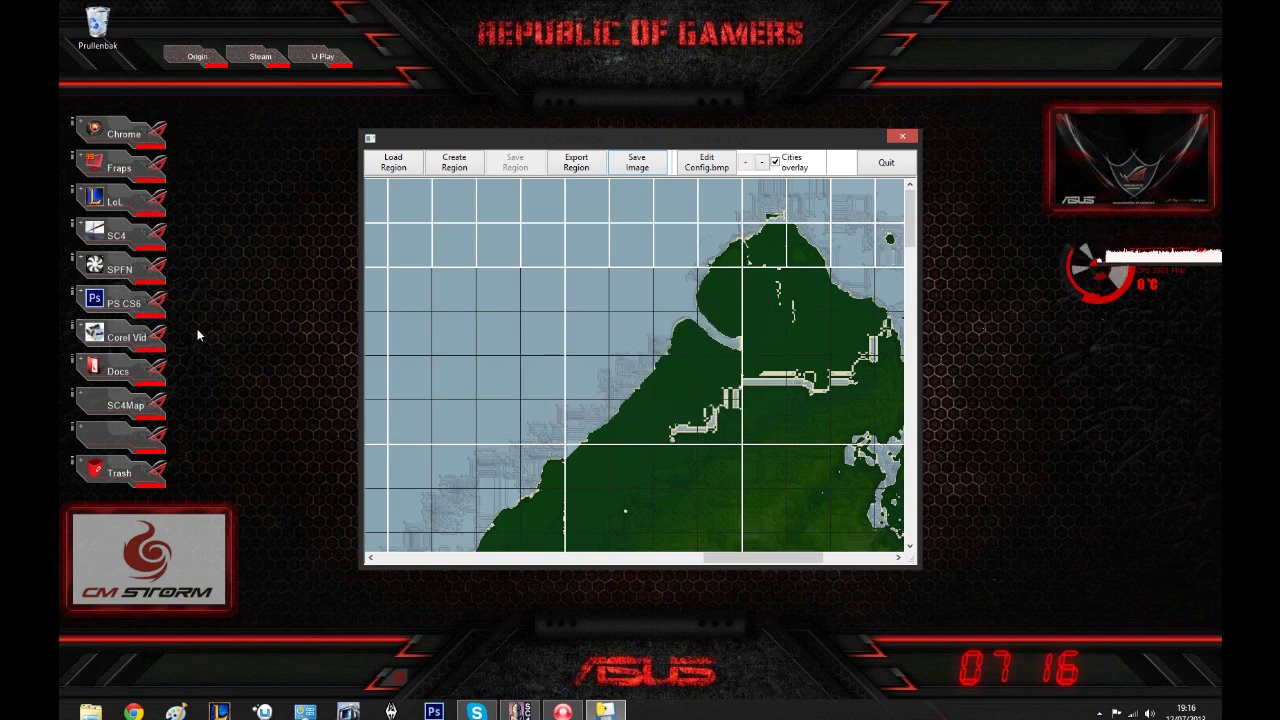
Step: Start SimCity 4 and load the Cleveland, OH region via Region View Options > Load Region
left_click(145, 256)
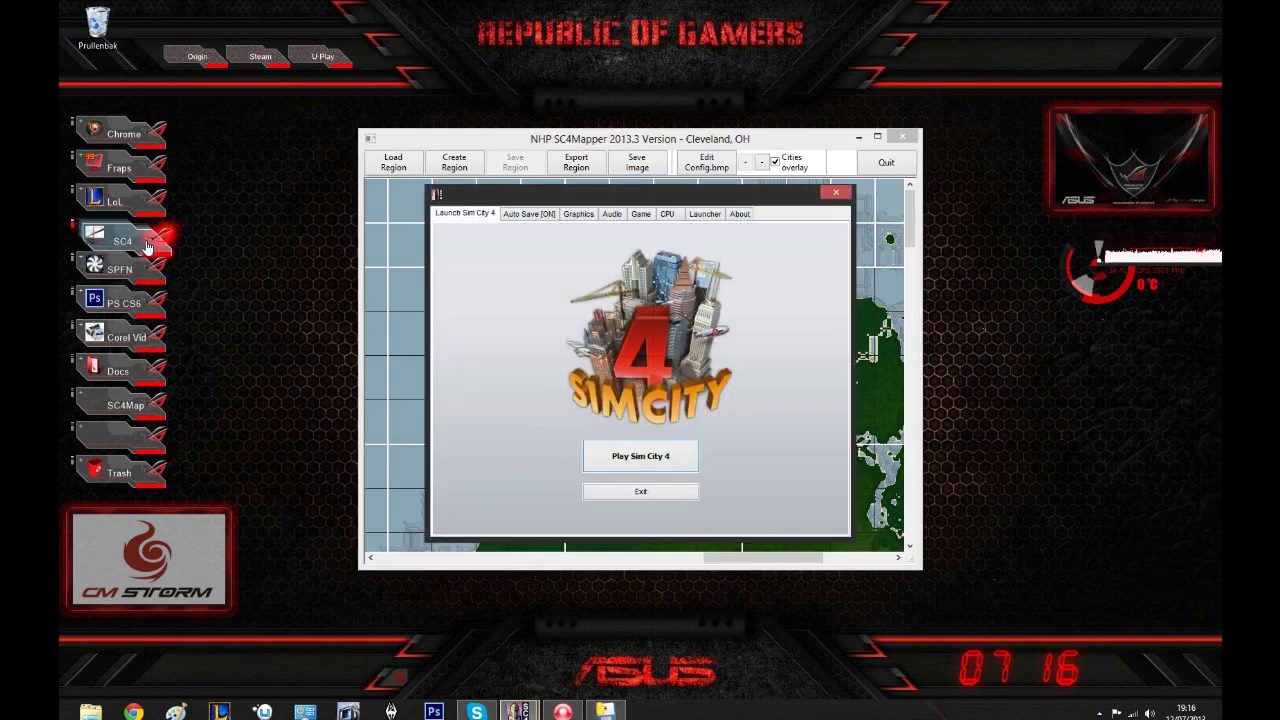
left_click(669, 459)
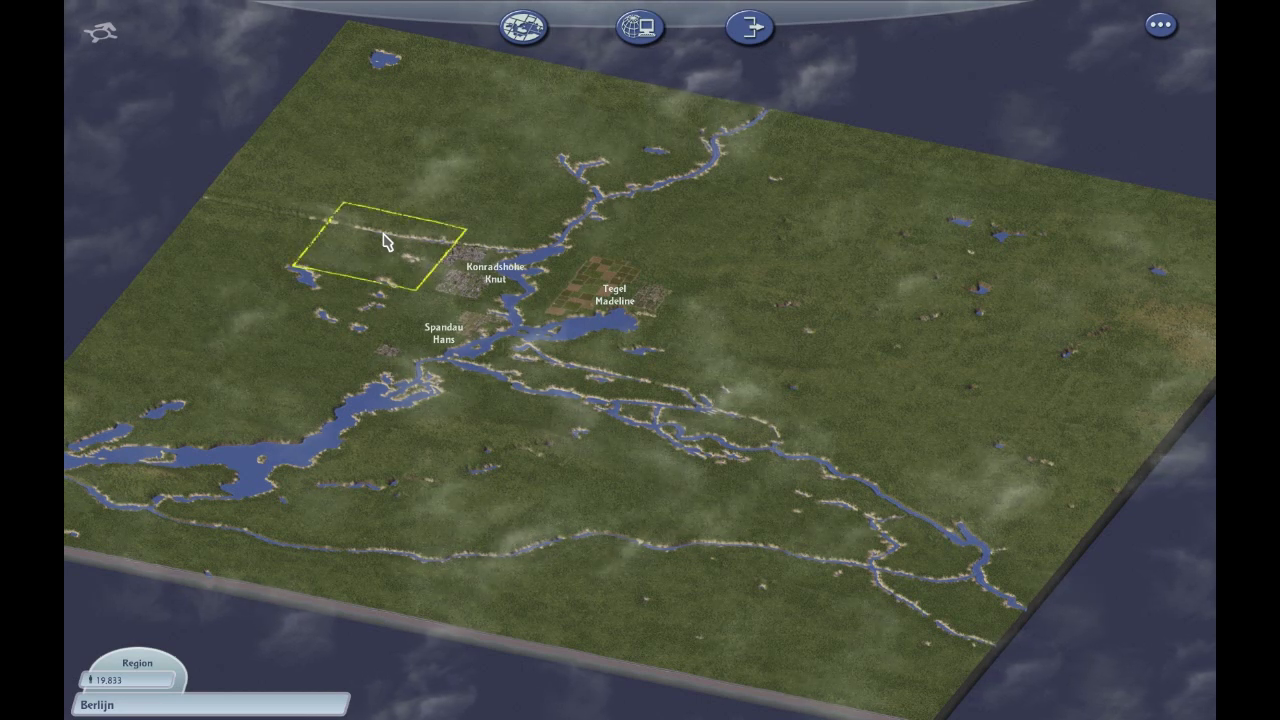
key("Up")
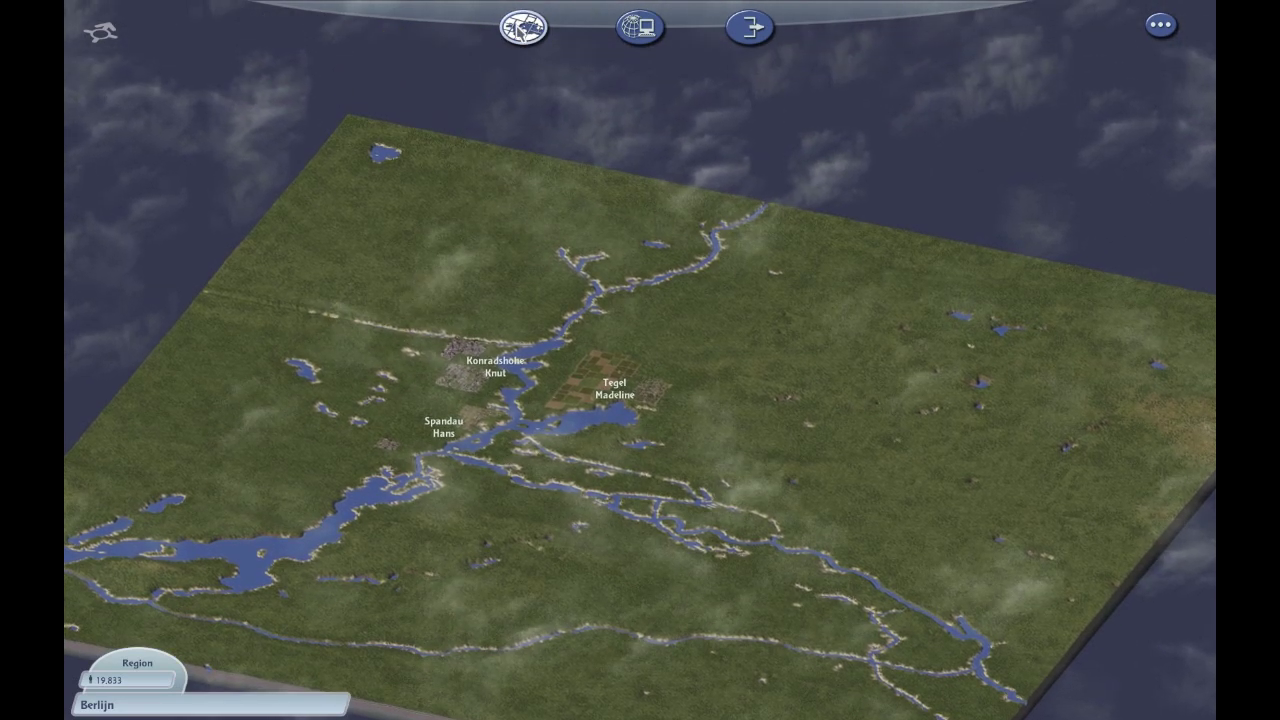
left_click(521, 33)
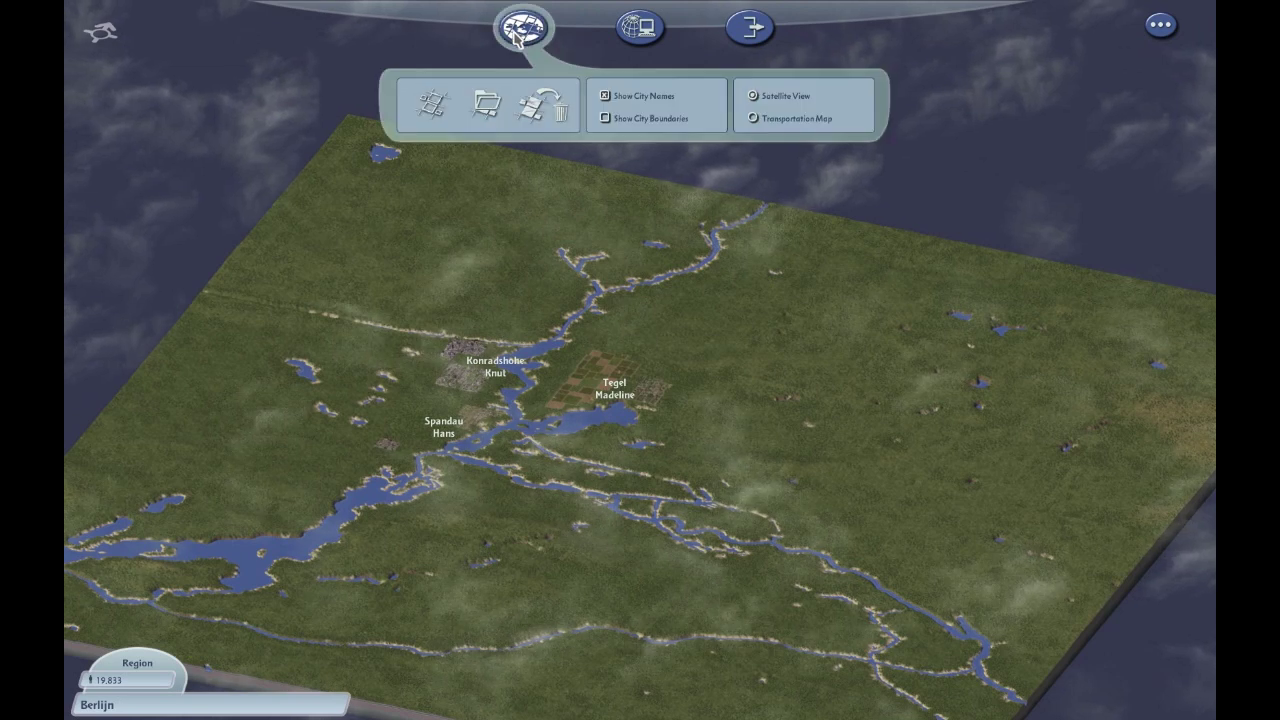
left_click(481, 113)
left_click(206, 110)
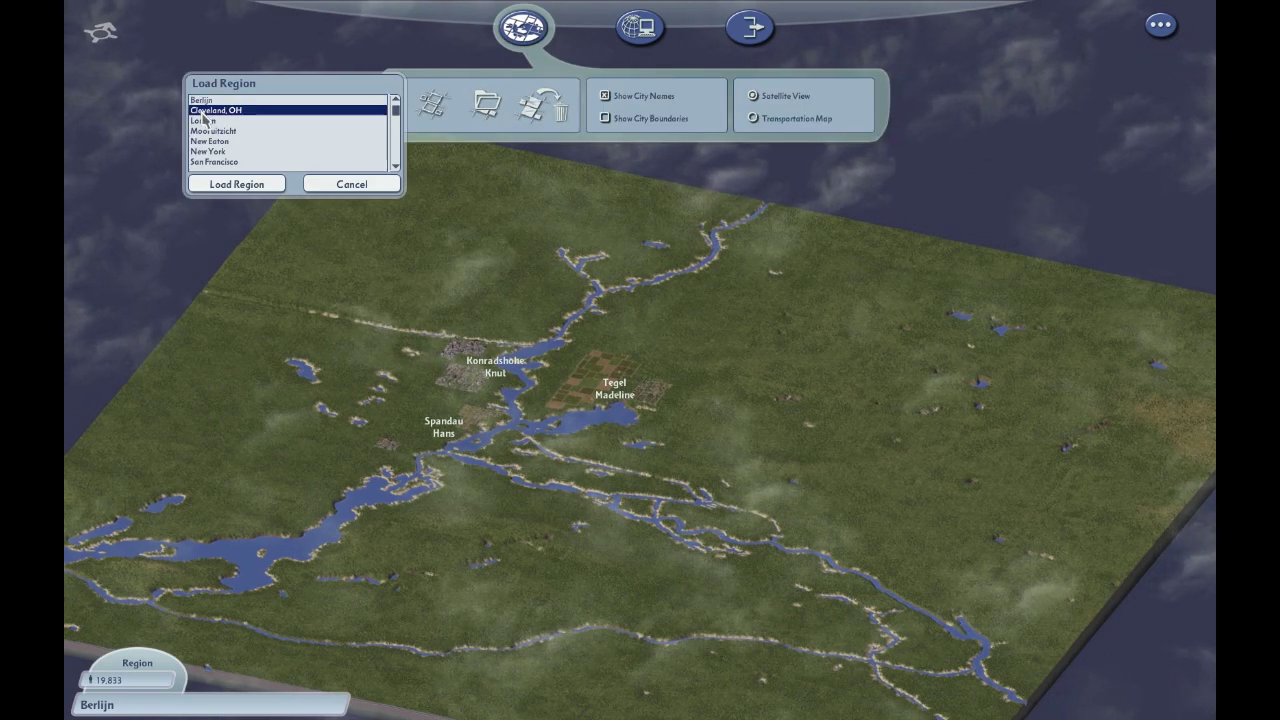
left_click(261, 186)
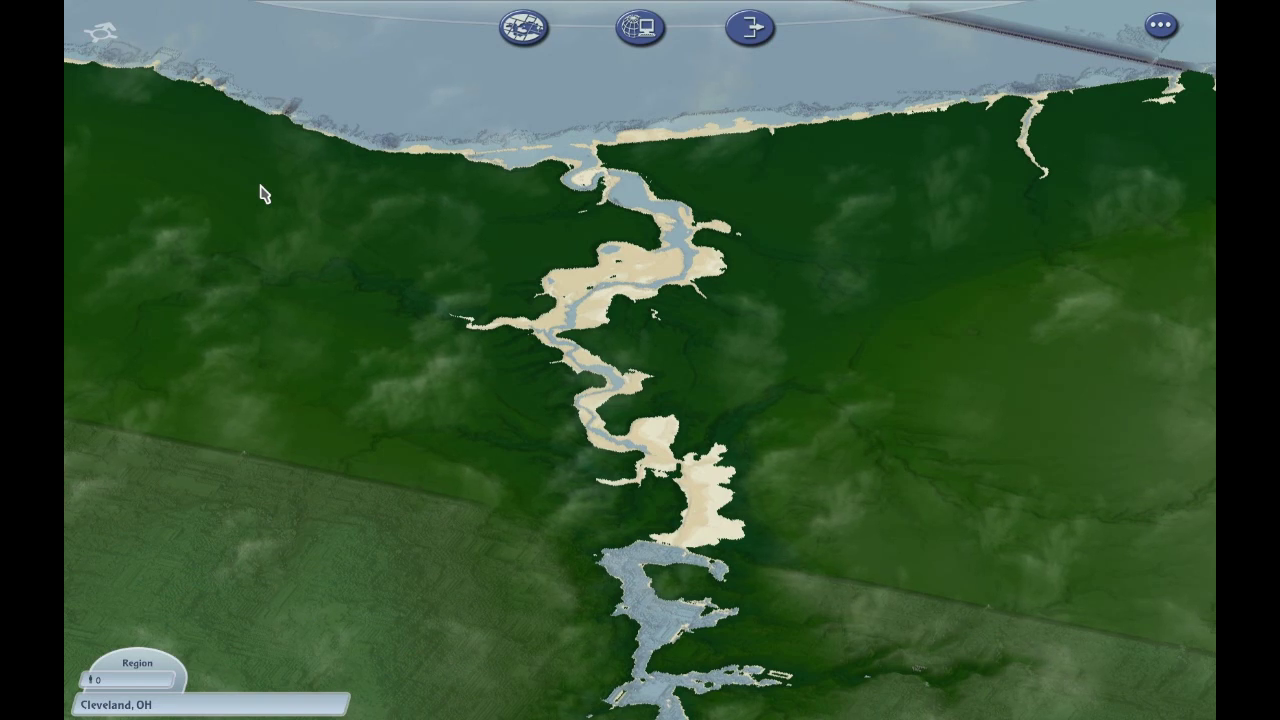
Step: Start a new city on the river-mouth tile along the lakeshore
left_click_drag(580, 311, 346, 137)
left_click_drag(269, 318, 280, 549)
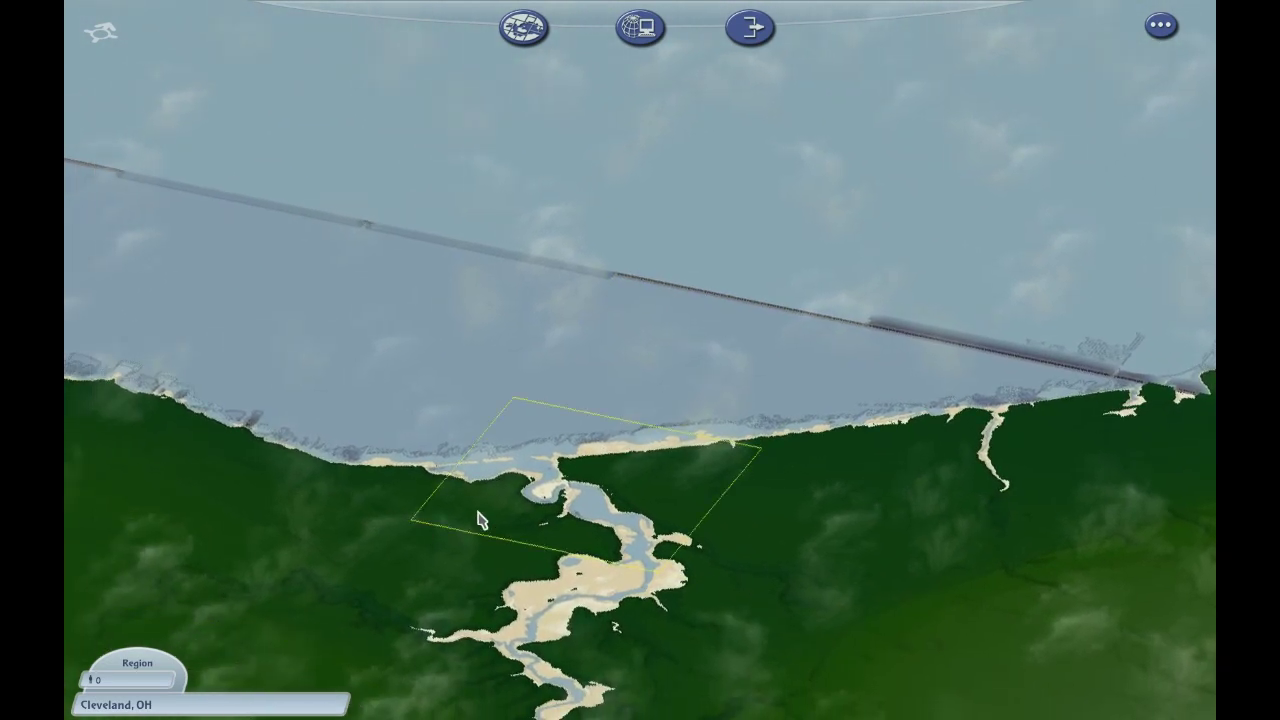
left_click(531, 514)
left_click(634, 446)
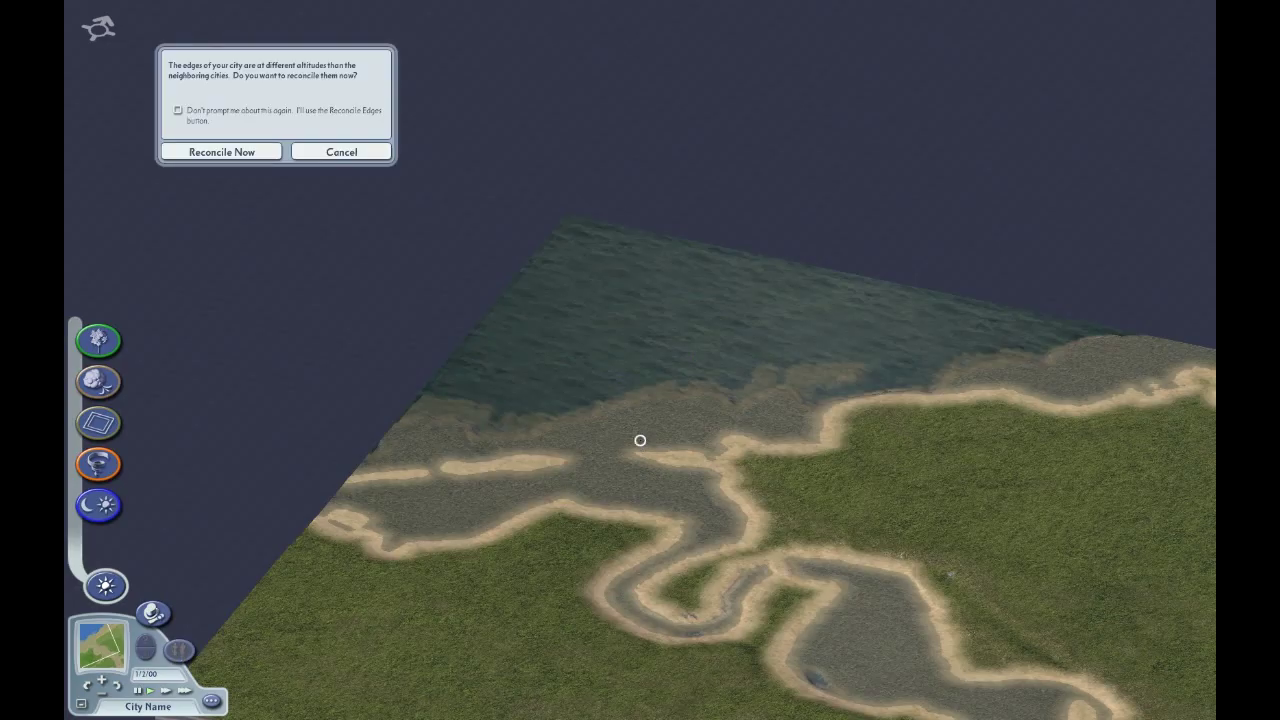
Step: Decline edge reconciliation, save and exit to the region, and minimise the SimCity 4 launcher
left_click(320, 150)
left_click_drag(491, 229, 623, 503)
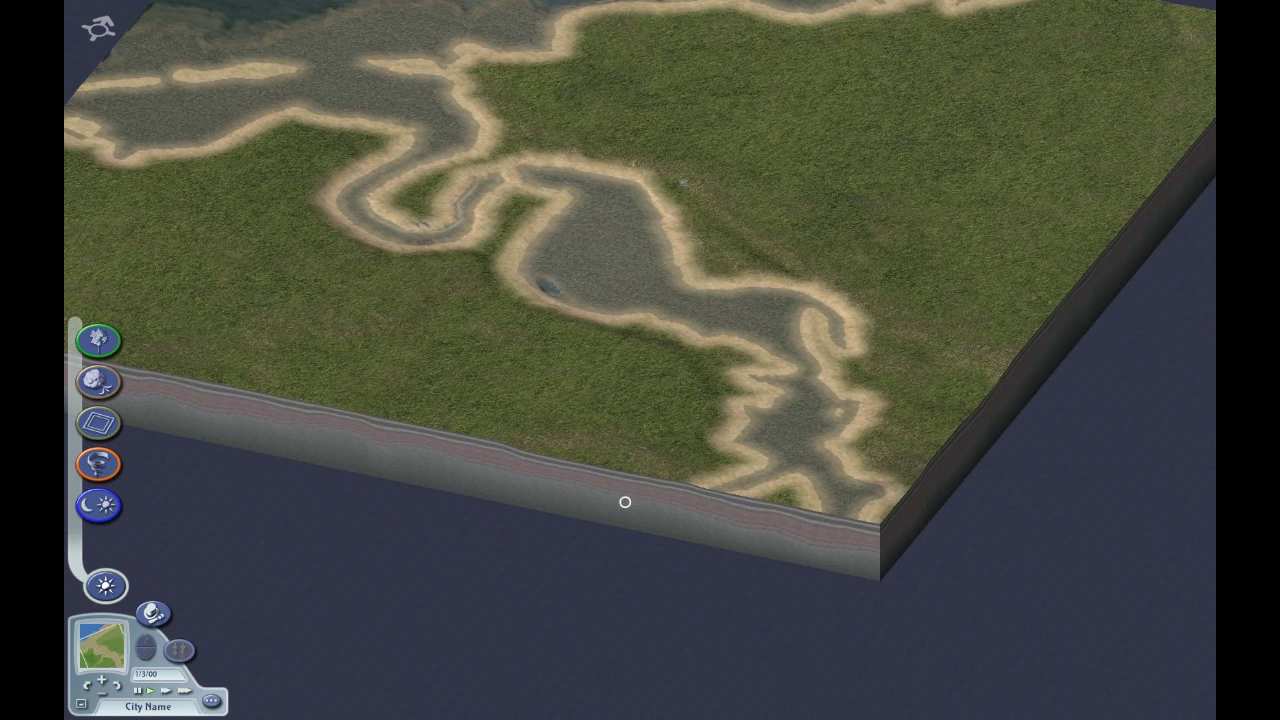
left_click(211, 701)
left_click(313, 702)
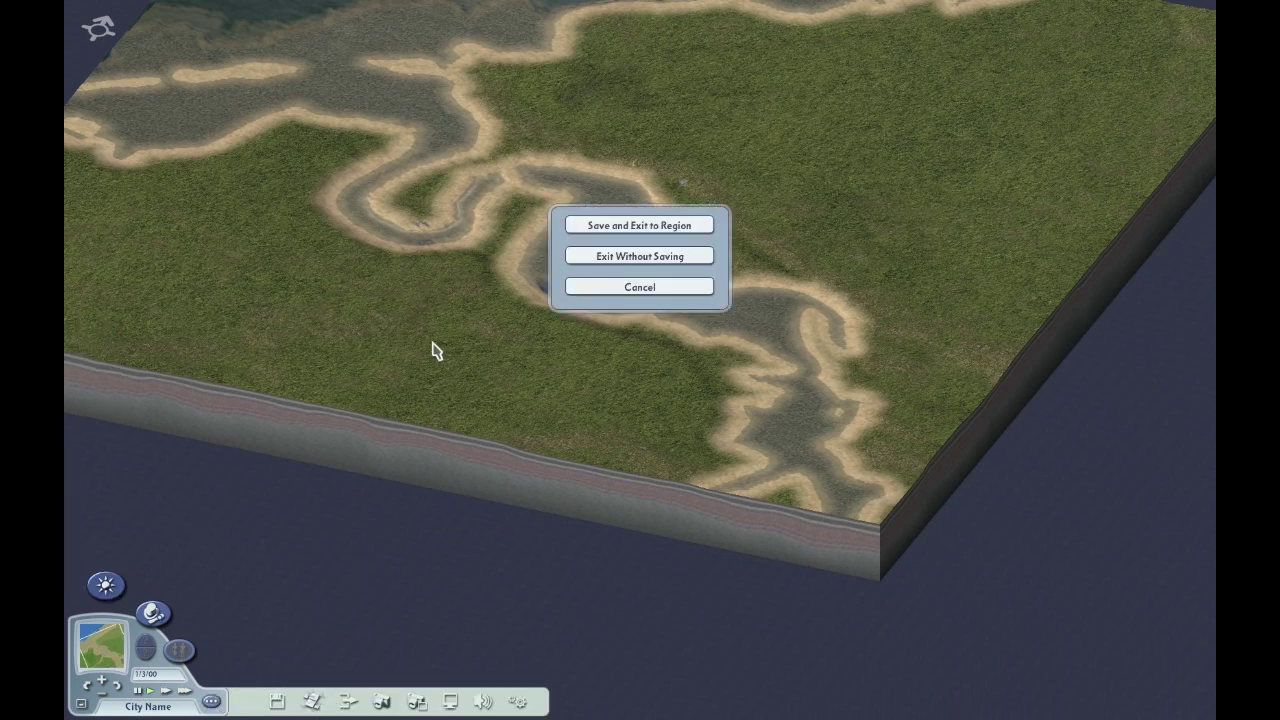
left_click(578, 230)
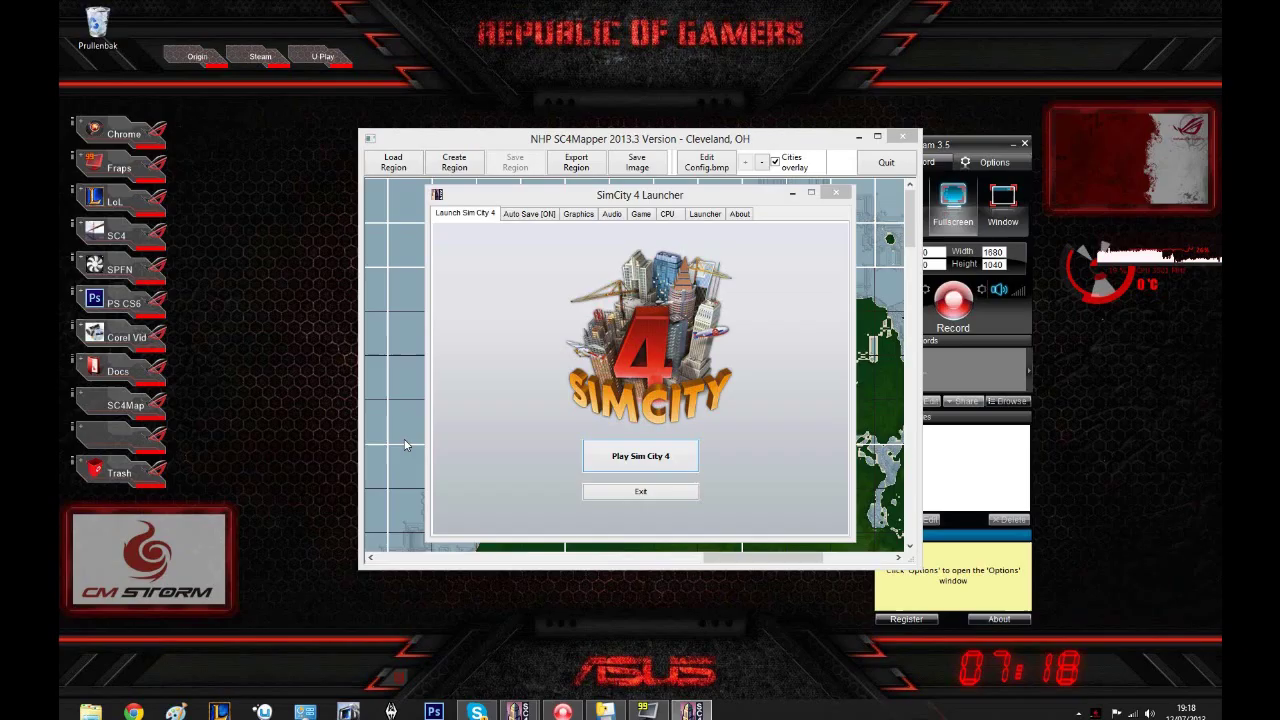
left_click(792, 194)
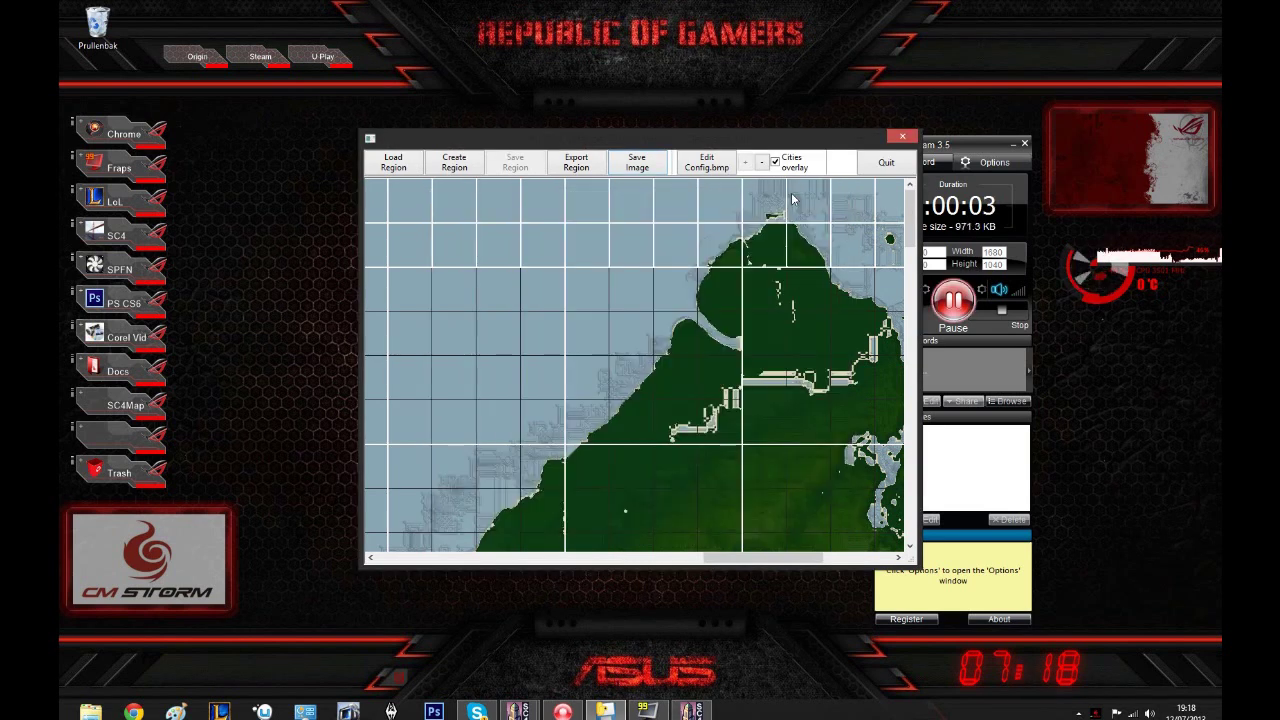